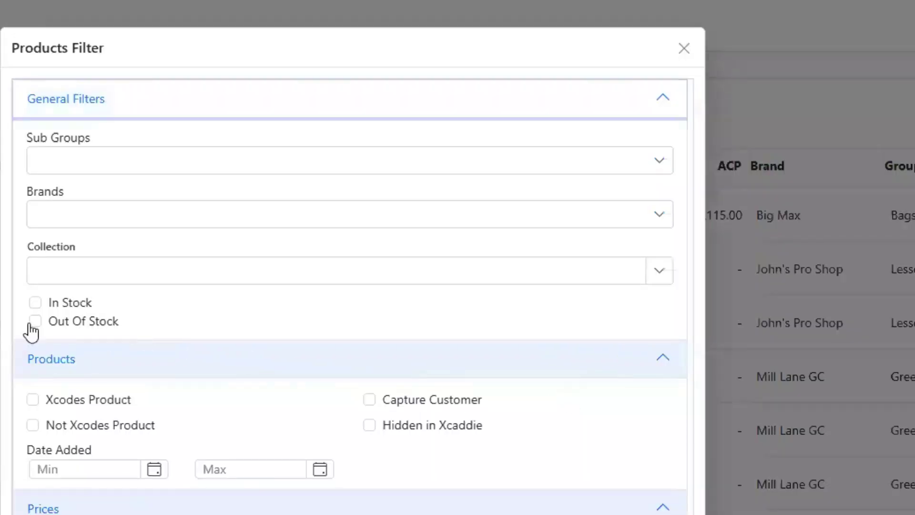
Filter the products to Out Of Stock and sort their variants by stock, lowest first
{"action": "left_click", "coordinate": [34, 322]}
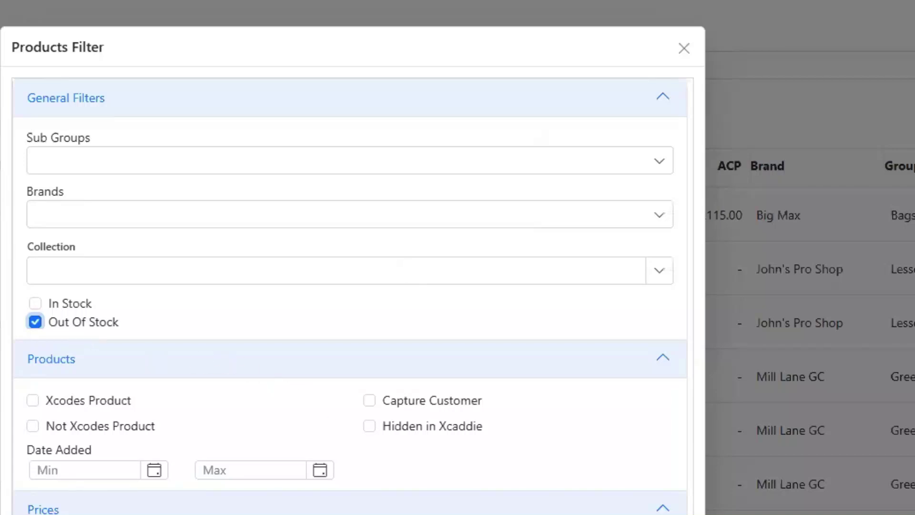
{"action": "left_click", "coordinate": [658, 514]}
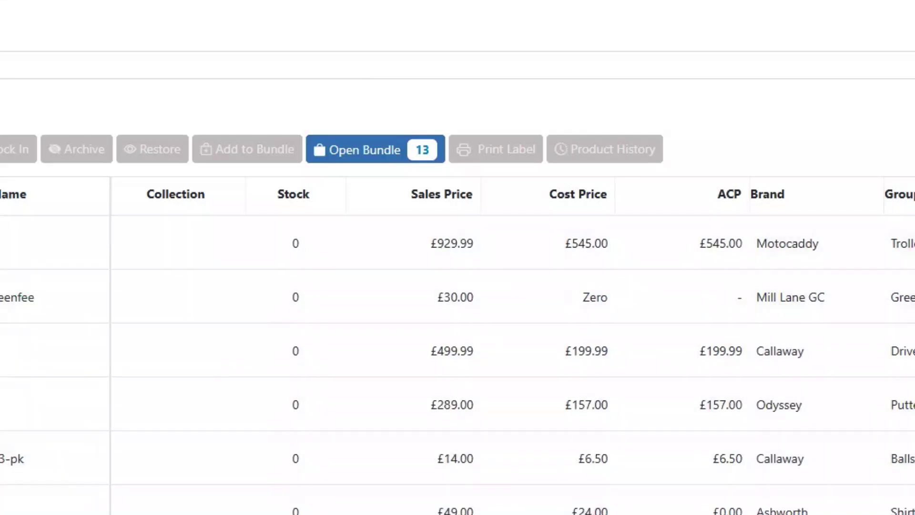
{"action": "left_click", "coordinate": [507, 100]}
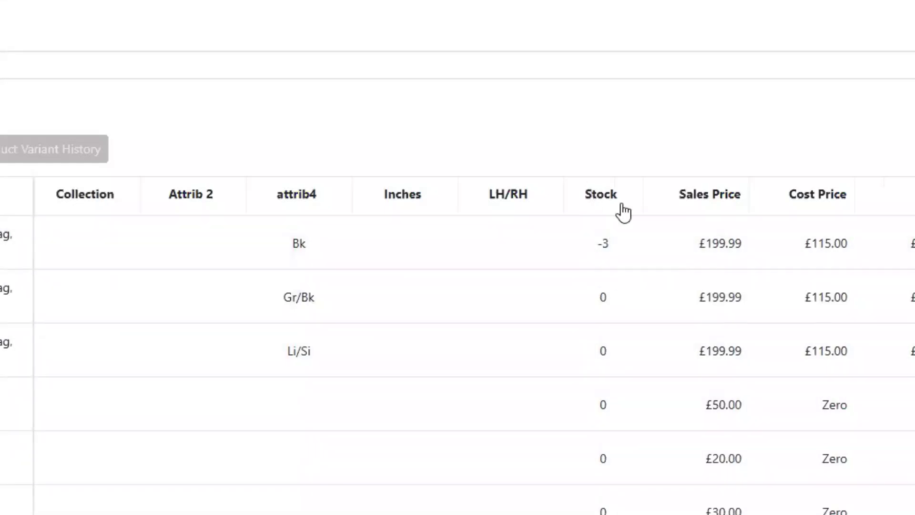
{"action": "left_click", "coordinate": [595, 201]}
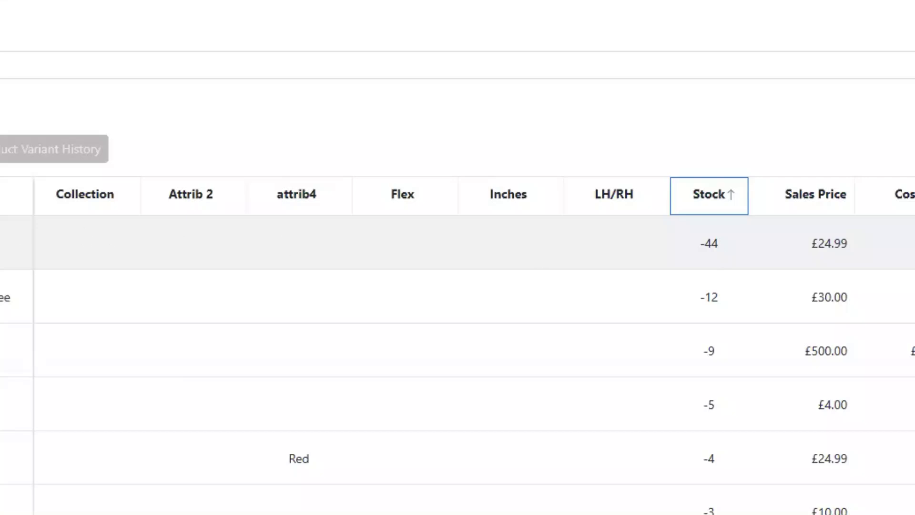
Find the Asbri product behind the variant with -44 stock and start a stock-in for it
{"action": "left_click", "coordinate": [1, 243]}
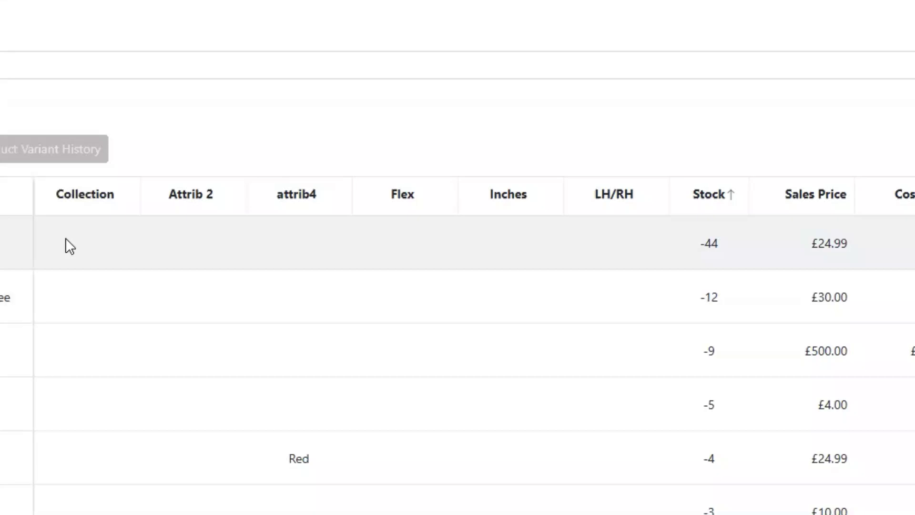
{"action": "left_click", "coordinate": [3, 237]}
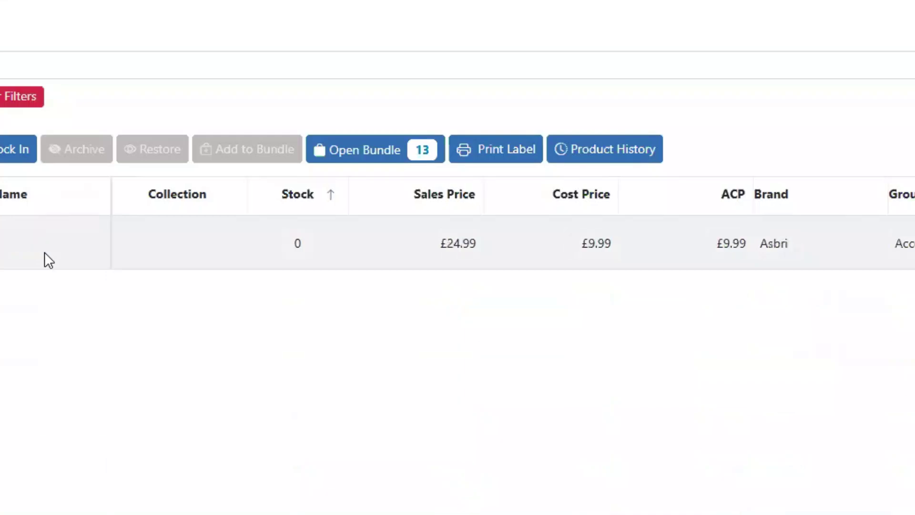
{"action": "left_click", "coordinate": [44, 252]}
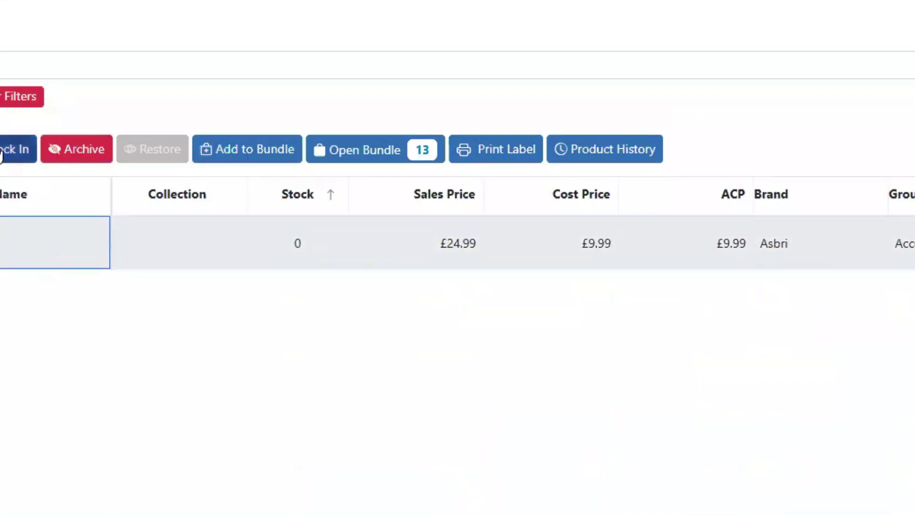
{"action": "left_click", "coordinate": [17, 149]}
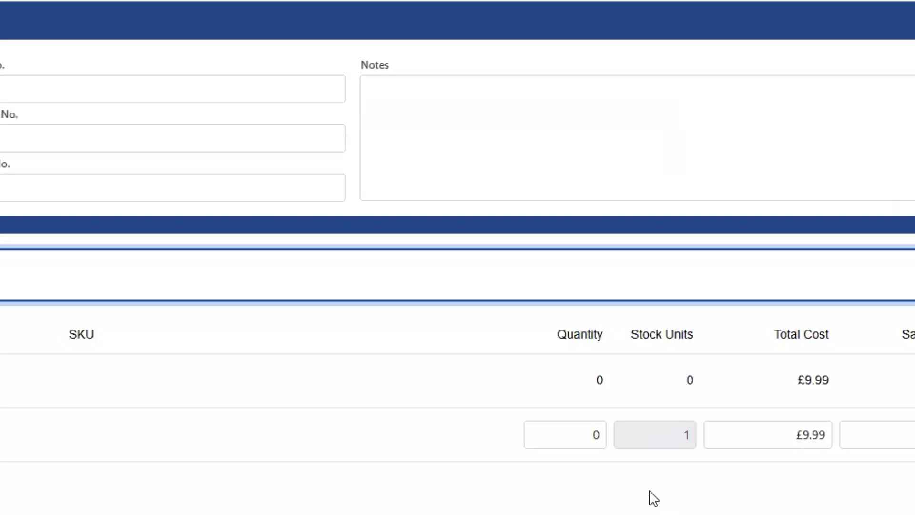
Set the stock-in quantity to 49 and complete it with Update price changes enabled
{"action": "key", "text": "Tab"}
{"action": "type", "text": "49"}
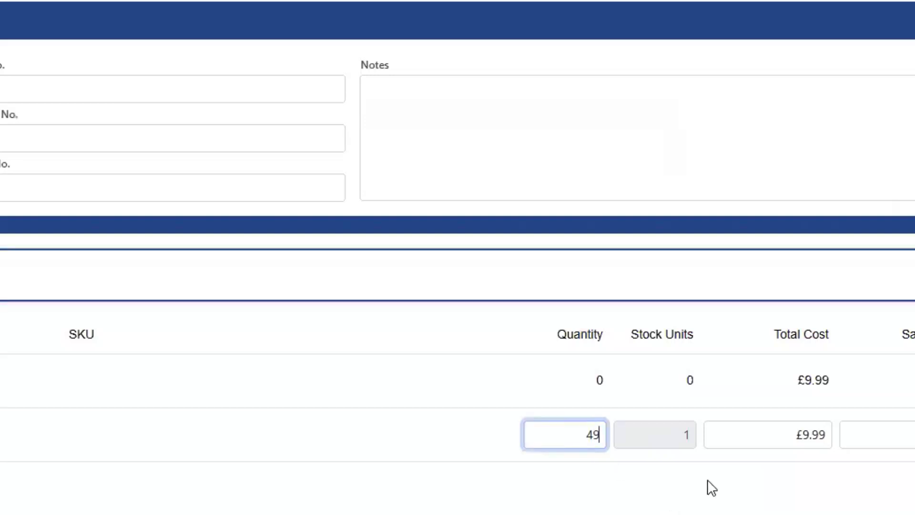
{"action": "key", "text": "Return"}
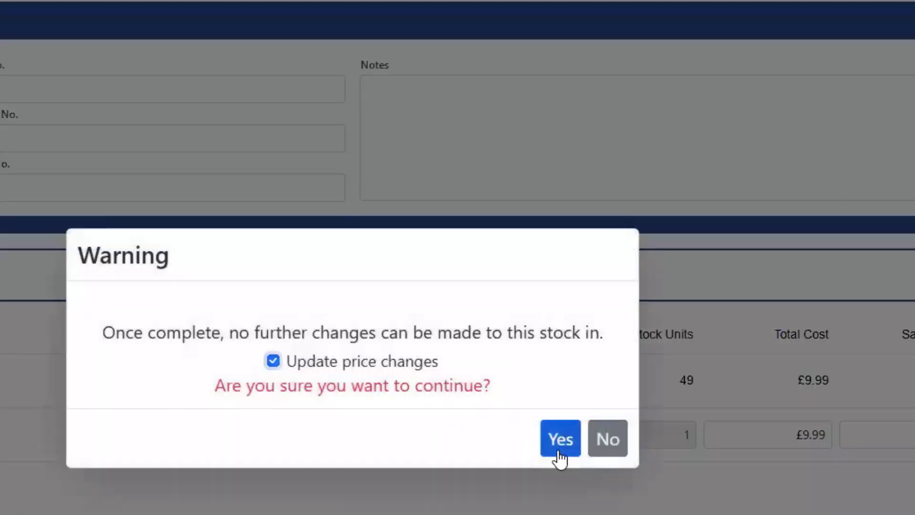
{"action": "left_click", "coordinate": [557, 452]}
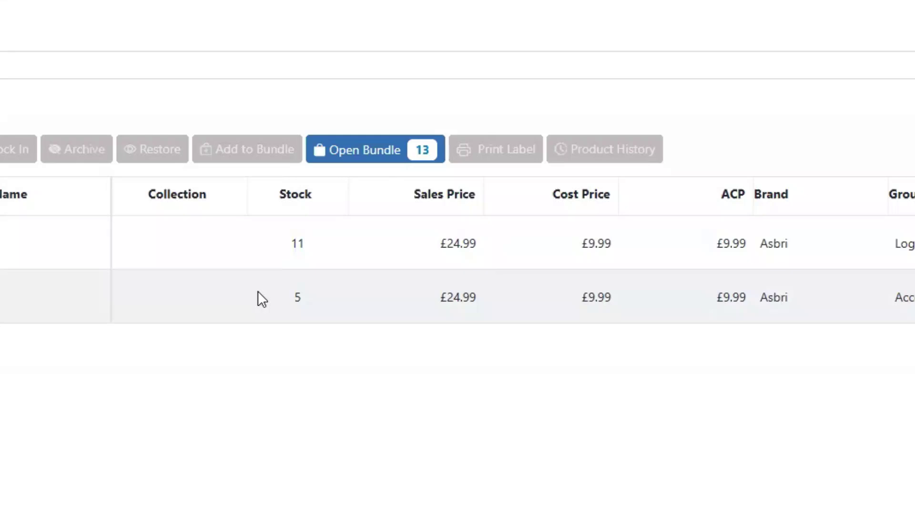
Filter the product list to the Greenfees sub group
{"action": "scroll", "coordinate": [185, 41], "scroll_direction": "down", "scroll_amount": 1}
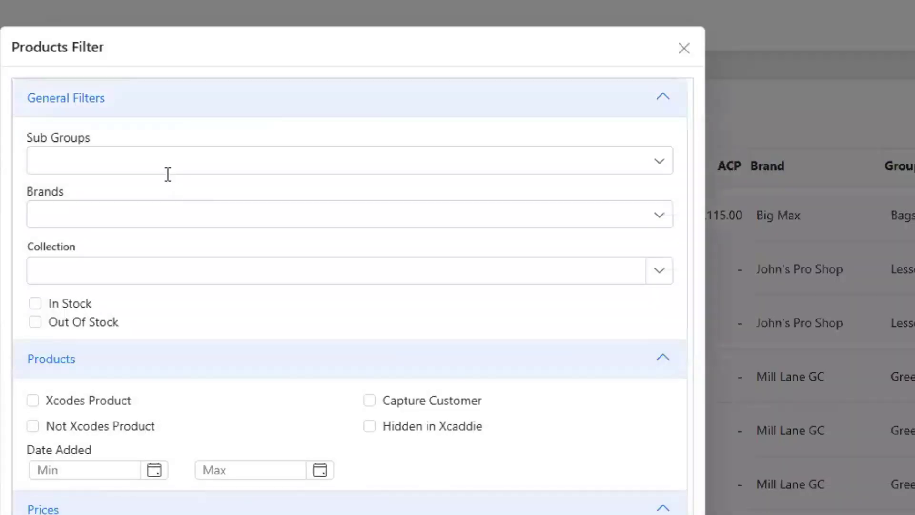
{"action": "left_click", "coordinate": [168, 174]}
{"action": "scroll", "coordinate": [143, 357], "scroll_direction": "down", "scroll_amount": 5}
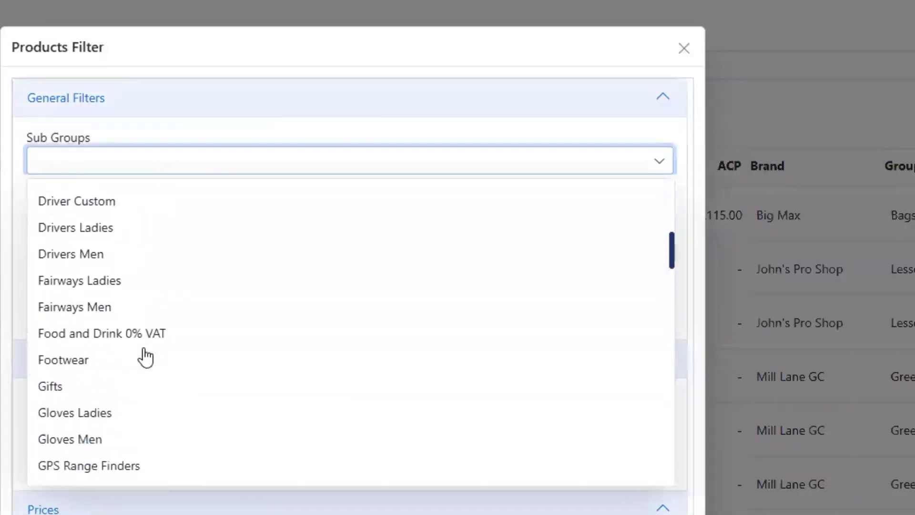
{"action": "scroll", "coordinate": [144, 357], "scroll_direction": "down", "scroll_amount": 7}
{"action": "scroll", "coordinate": [143, 357], "scroll_direction": "up", "scroll_amount": 5}
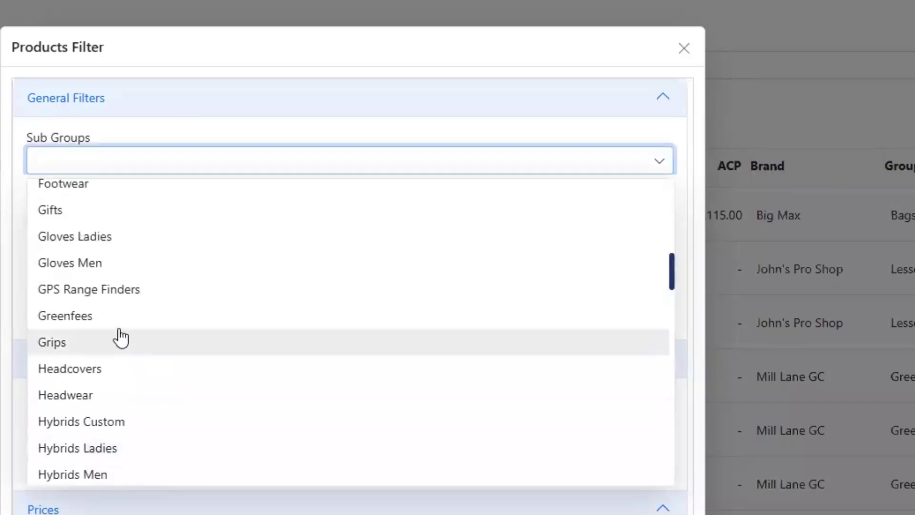
{"action": "left_click", "coordinate": [122, 315]}
{"action": "key", "text": "Escape"}
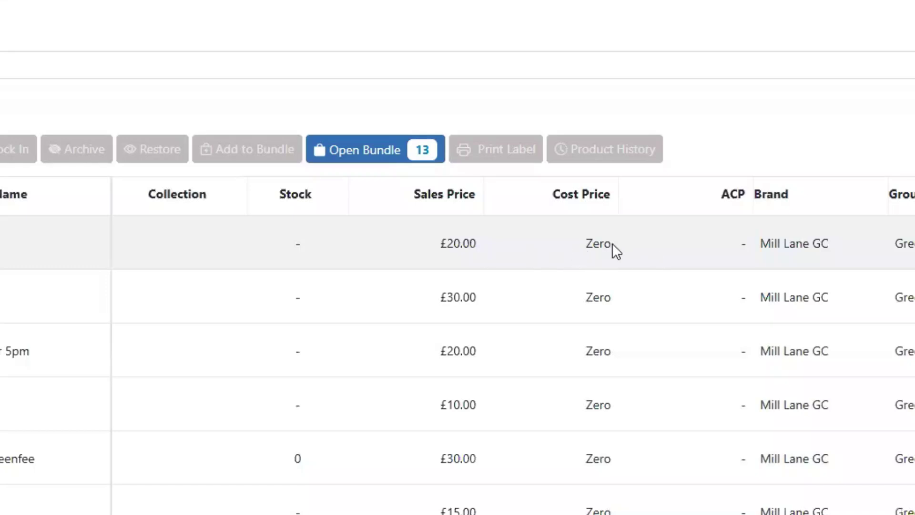
Open the first £20.00 green fee product and examine its zero cost price and zero stocked settings
{"action": "double_click", "coordinate": [127, 244]}
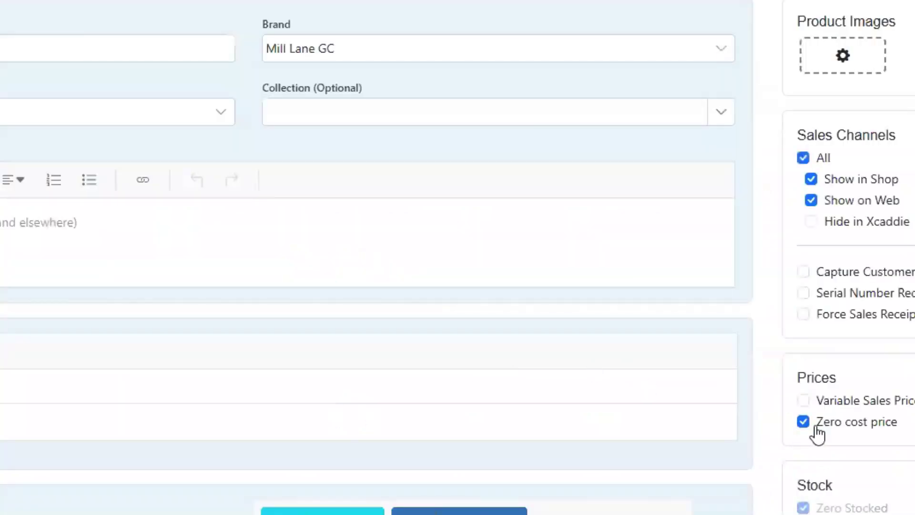
{"action": "left_click", "coordinate": [322, 511]}
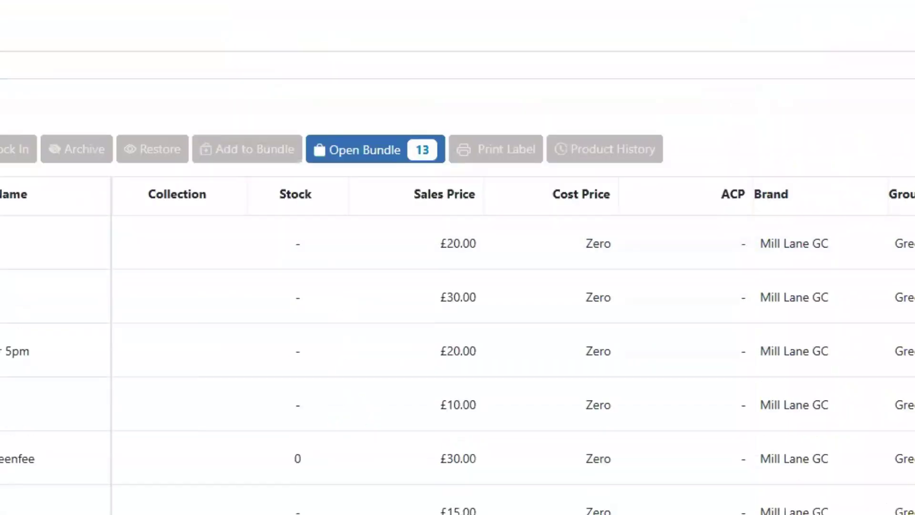
Append 1 to the name of the £30.00 greenfee product showing 0 stock, and save it without stocking in
{"action": "left_click", "coordinate": [491, 476]}
{"action": "left_click", "coordinate": [59, 464]}
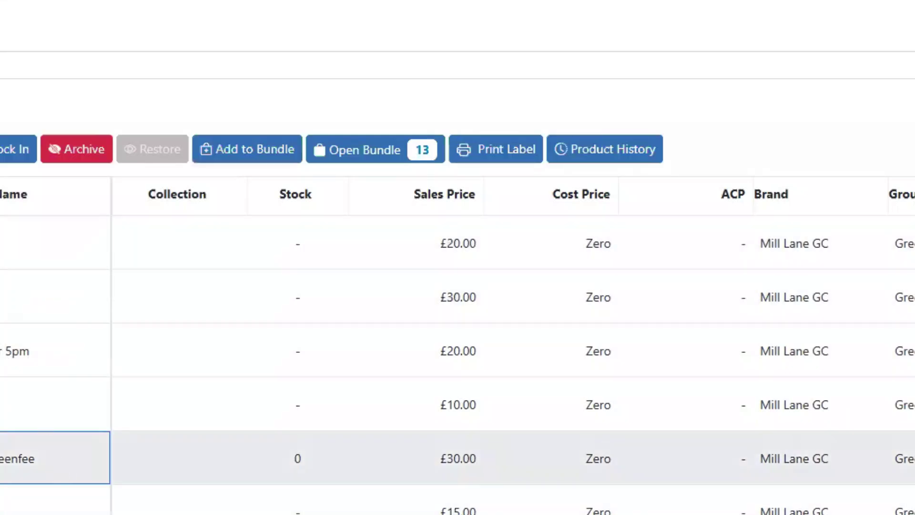
{"action": "double_click", "coordinate": [59, 464]}
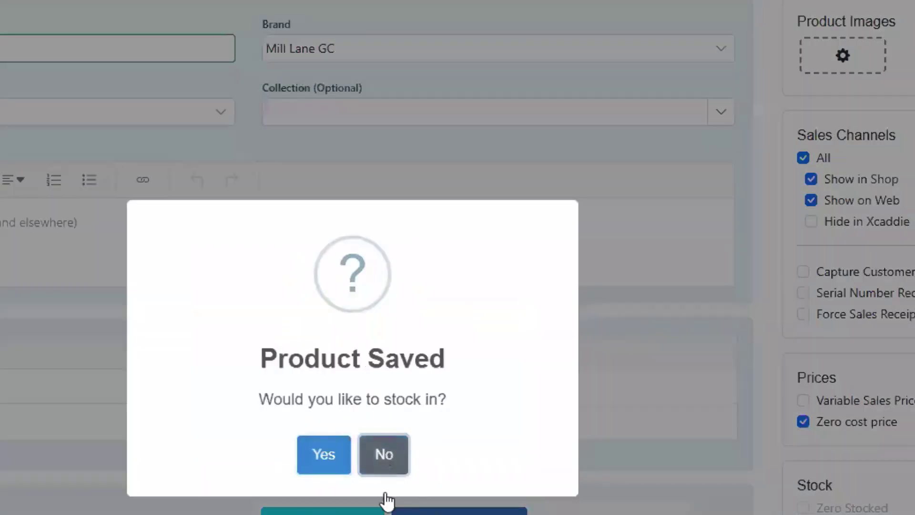
{"action": "left_click", "coordinate": [385, 470]}
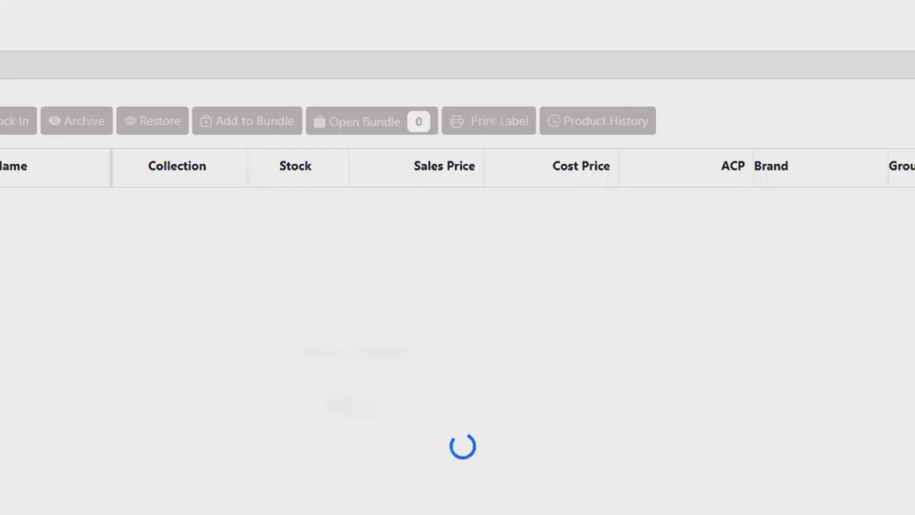
Archive the renamed £30.00 greenfee product and accept the automatic stock removal
{"action": "left_click", "coordinate": [55, 458]}
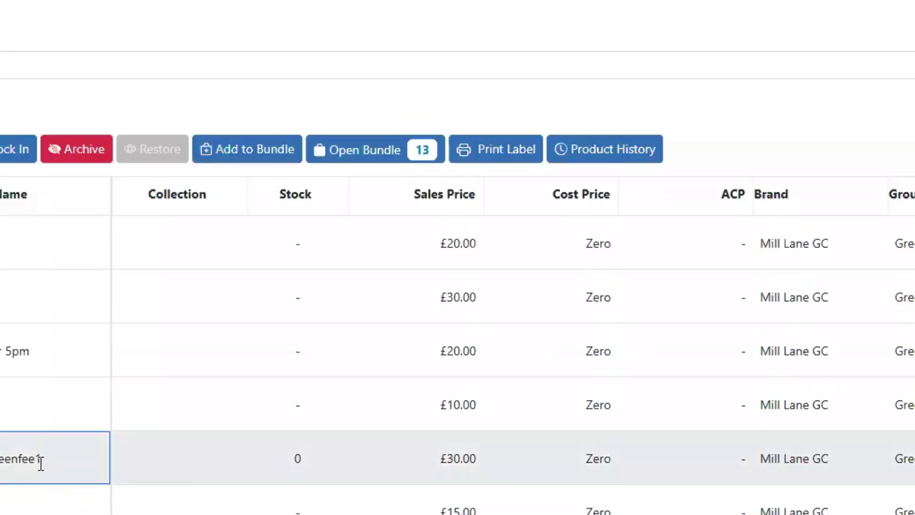
{"action": "left_click", "coordinate": [78, 152]}
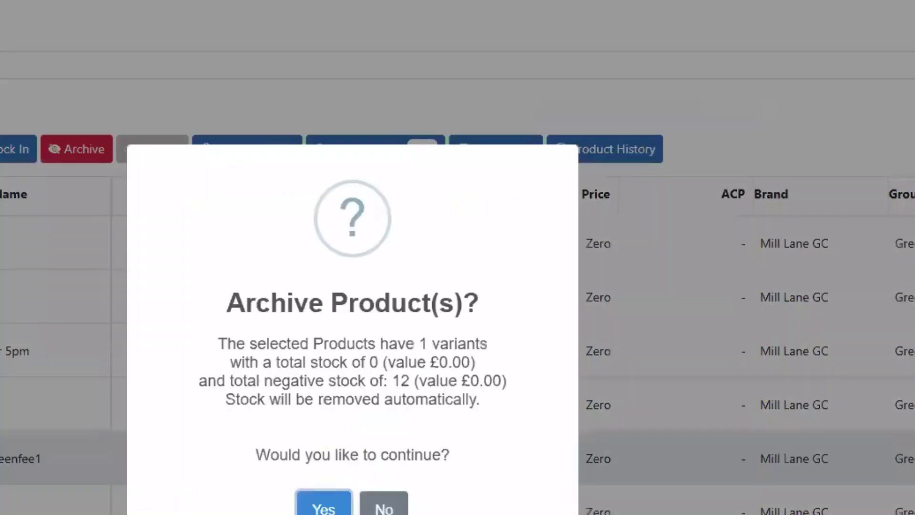
{"action": "left_click", "coordinate": [324, 507]}
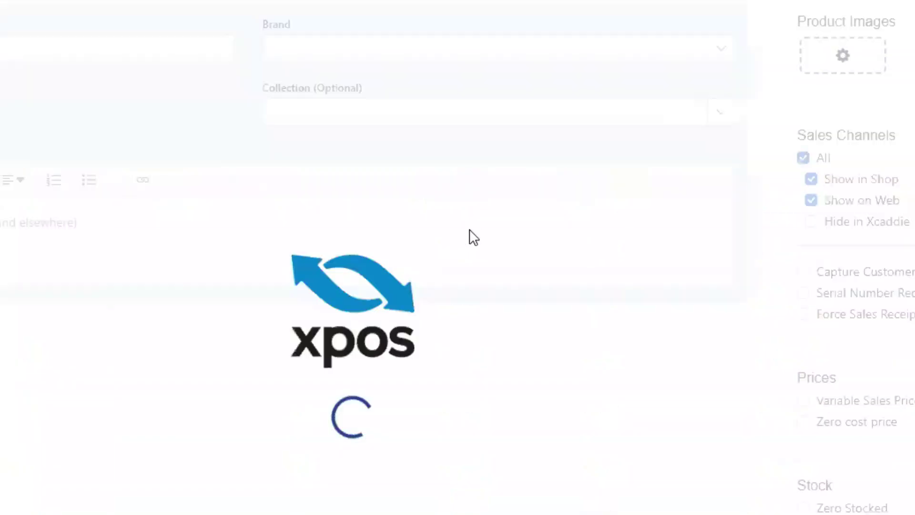
Enter the replacement greenfee product's name and set its brand to Mill Lane GC
{"action": "left_click", "coordinate": [60, 58]}
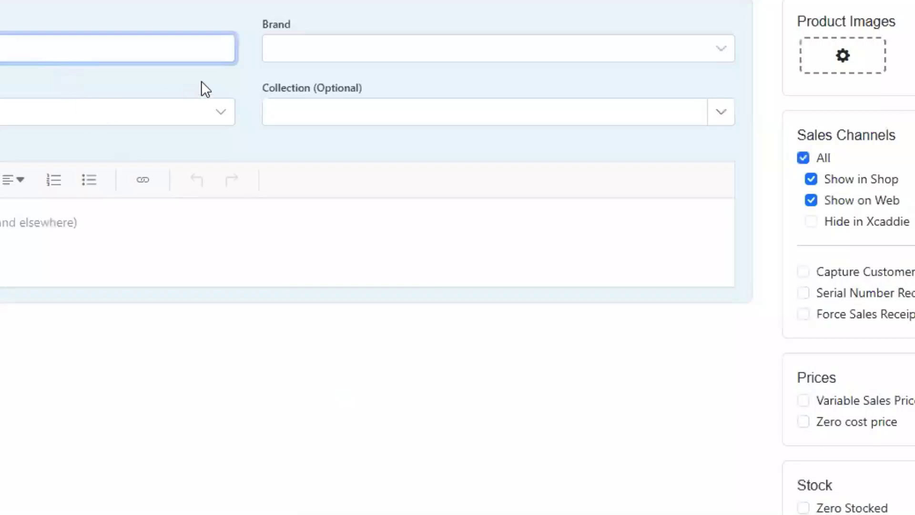
{"action": "left_click", "coordinate": [300, 59]}
{"action": "scroll", "coordinate": [370, 201], "scroll_direction": "down", "scroll_amount": 2}
{"action": "scroll", "coordinate": [371, 216], "scroll_direction": "down", "scroll_amount": 2}
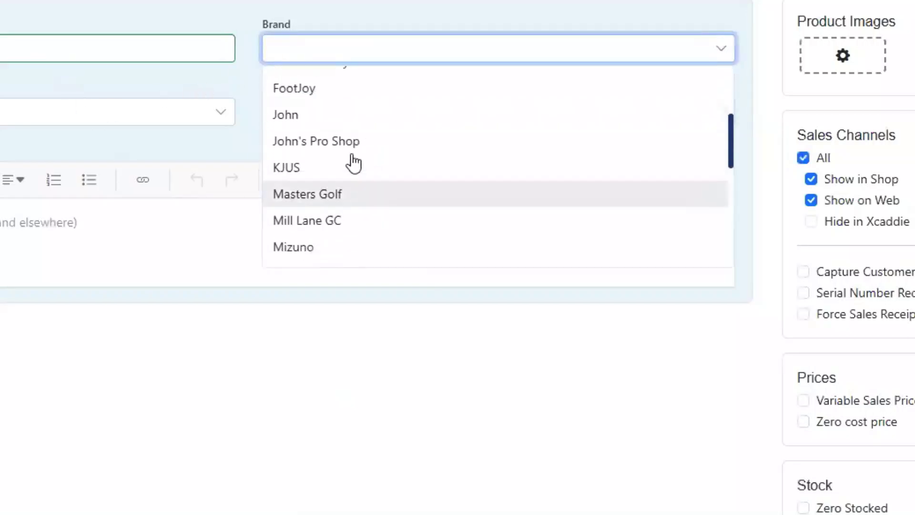
{"action": "left_click", "coordinate": [364, 220]}
Choose the new product's sub group and mark it as Zero Stocked with Zero cost price
{"action": "left_click", "coordinate": [42, 115]}
{"action": "scroll", "coordinate": [38, 201], "scroll_direction": "down", "scroll_amount": 3}
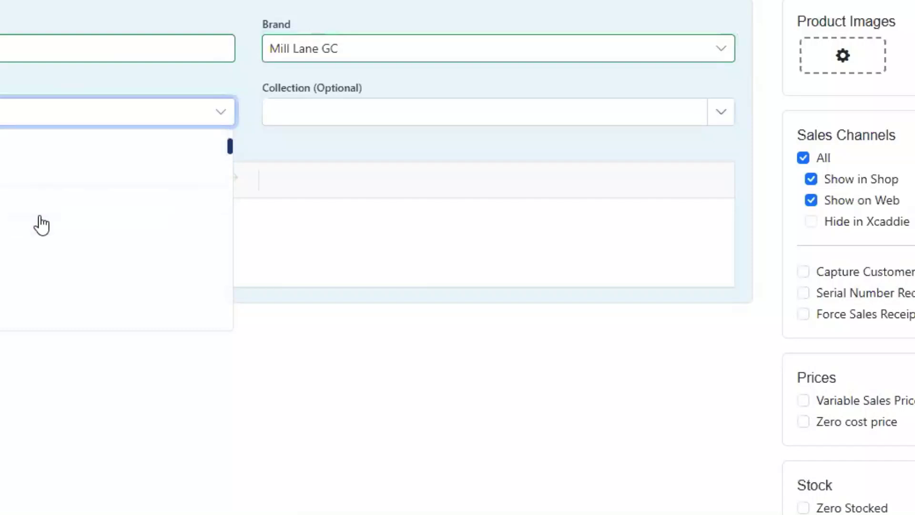
{"action": "scroll", "coordinate": [20, 251], "scroll_direction": "down", "scroll_amount": 2}
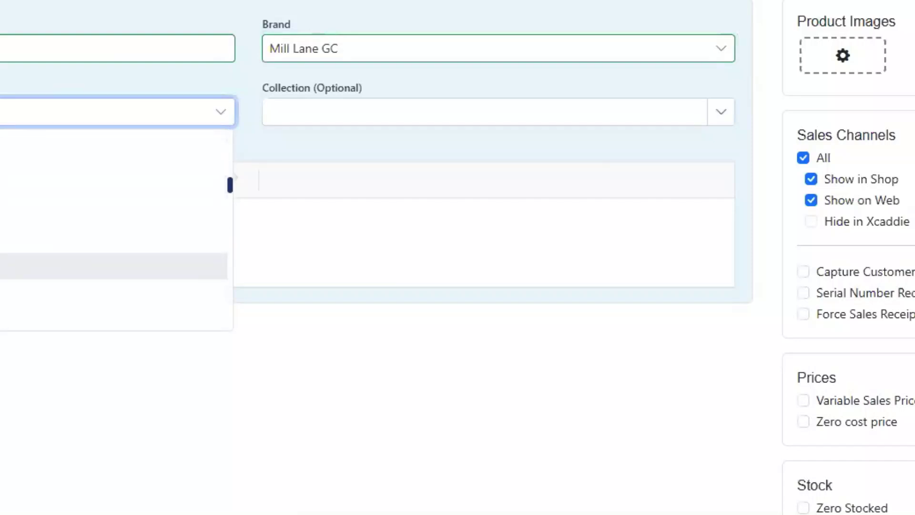
{"action": "left_click", "coordinate": [29, 265]}
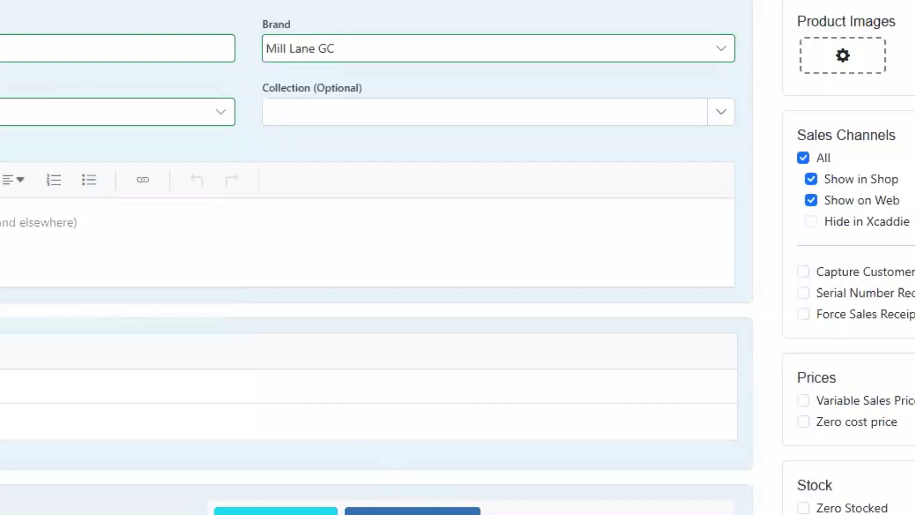
{"action": "left_click", "coordinate": [804, 507]}
{"action": "left_click", "coordinate": [803, 422]}
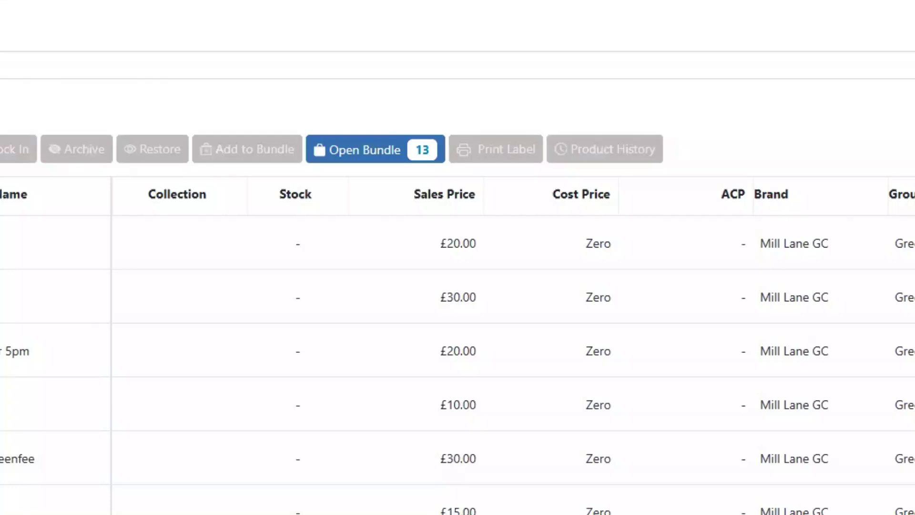
Open the product Groups management page in the settings
{"action": "scroll", "coordinate": [463, 445], "scroll_direction": "down", "scroll_amount": 1}
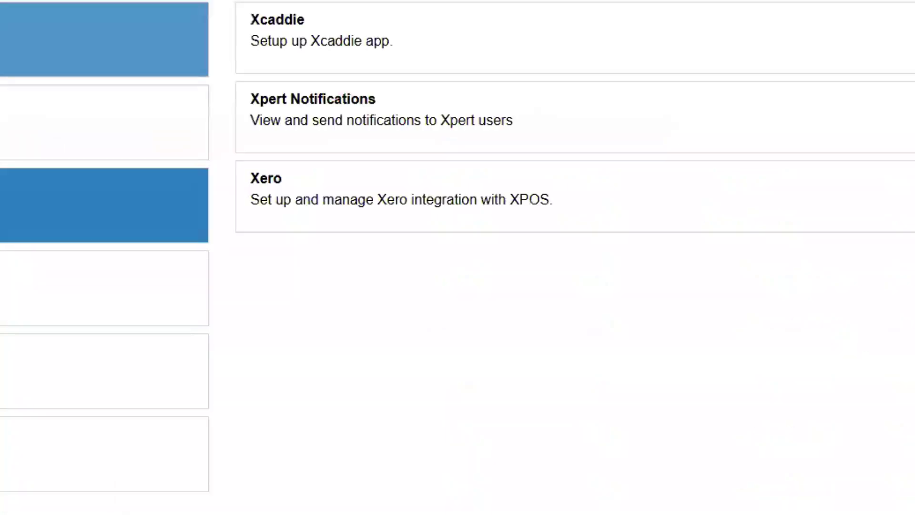
{"action": "left_click", "coordinate": [182, 205]}
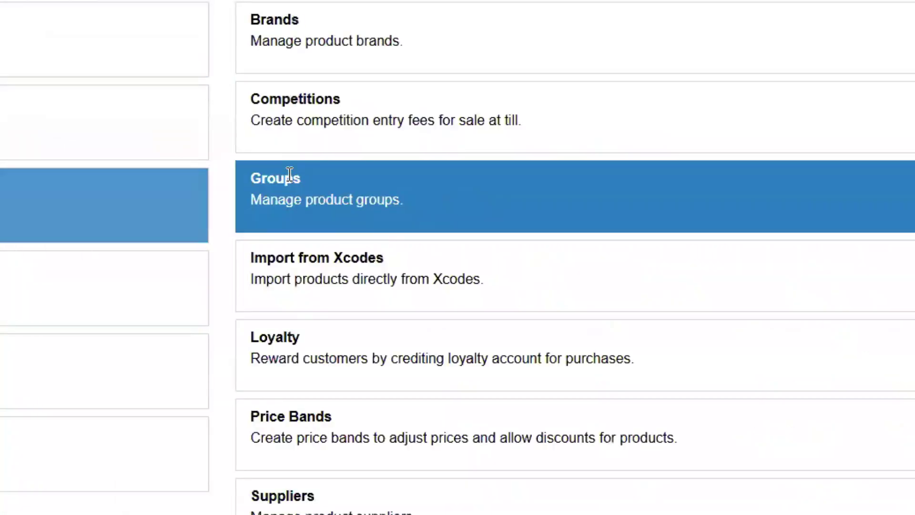
{"action": "left_click", "coordinate": [473, 190]}
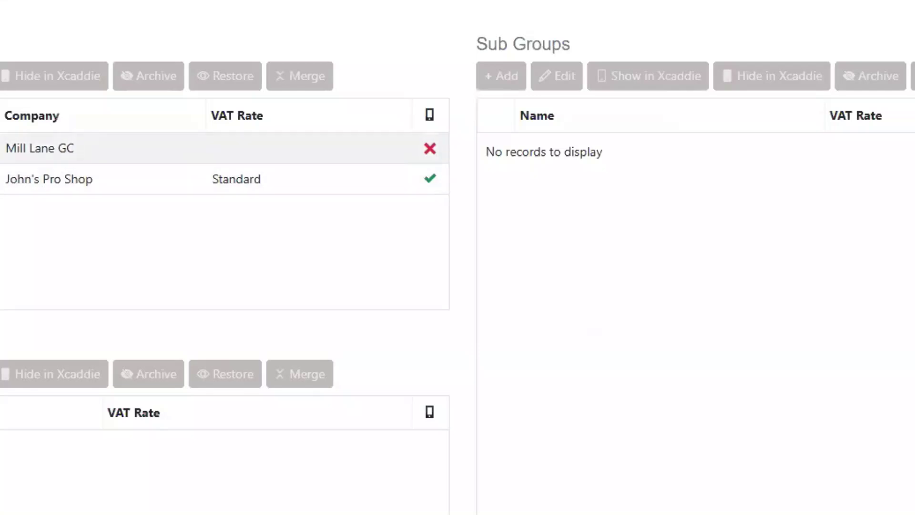
Show the club sub groups under the John's Pro Shop entry and select Hybrids Custom
{"action": "left_click", "coordinate": [14, 178]}
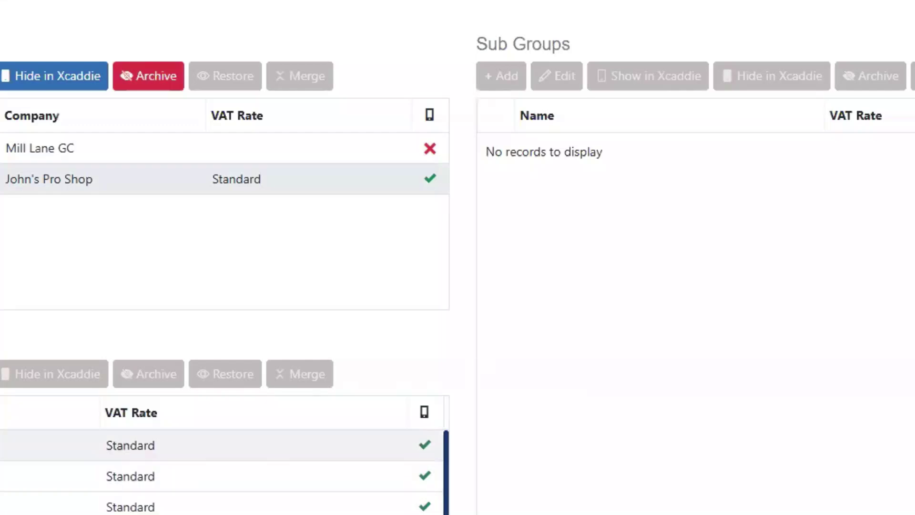
{"action": "scroll", "coordinate": [222, 472], "scroll_direction": "down", "scroll_amount": 1}
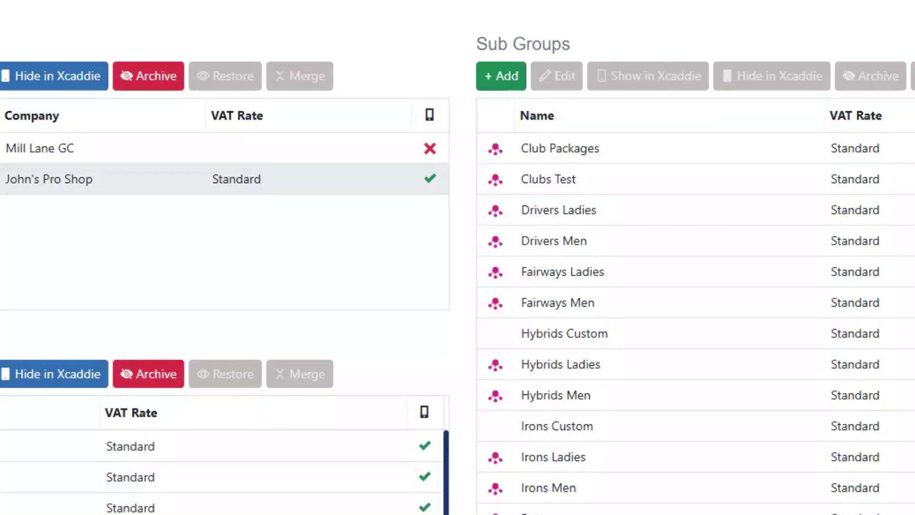
{"action": "left_click", "coordinate": [496, 333]}
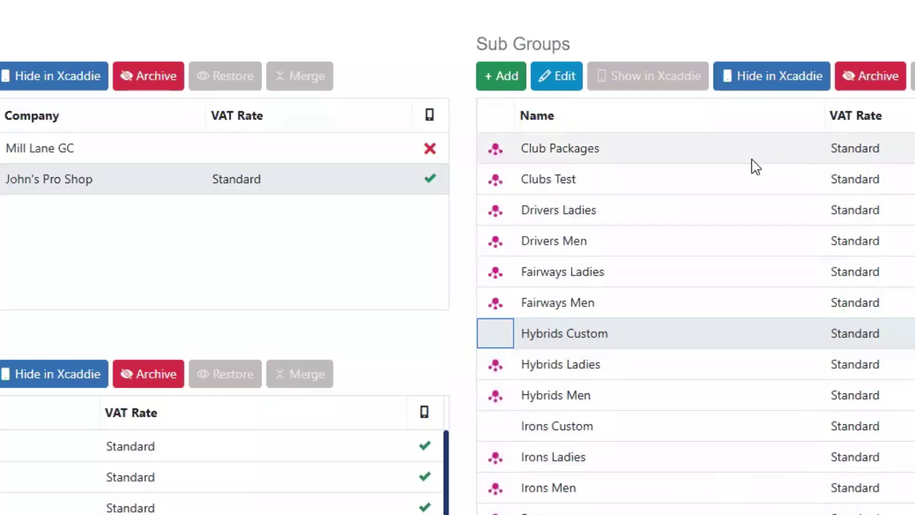
Move the Hybrids Custom sub group to the Custom Fit product group and save it
{"action": "left_click", "coordinate": [567, 82]}
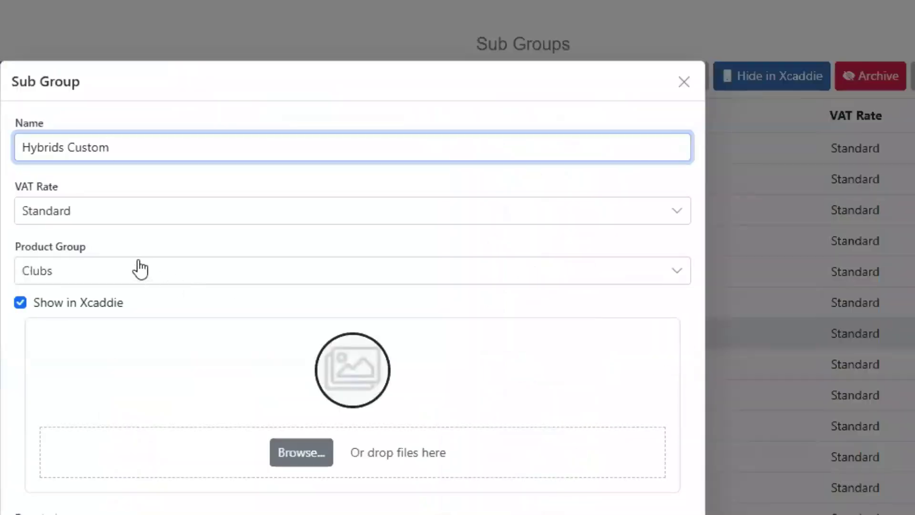
{"action": "left_click", "coordinate": [88, 276]}
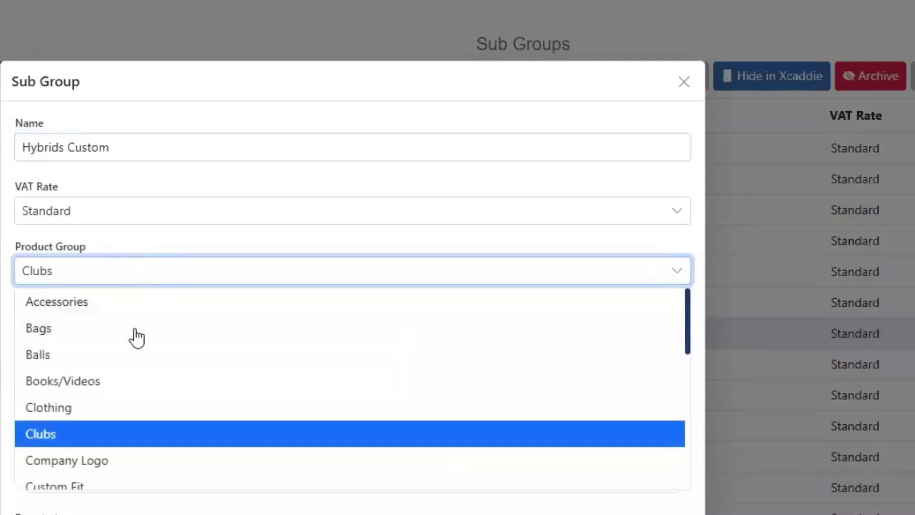
{"action": "scroll", "coordinate": [143, 433], "scroll_direction": "down", "scroll_amount": 2}
{"action": "left_click", "coordinate": [107, 401]}
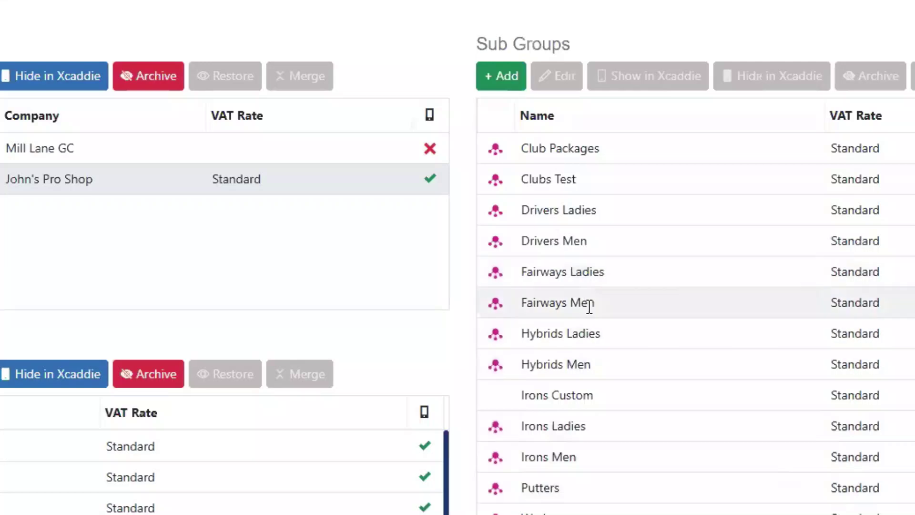
Reassign the Irons Custom sub group from Clubs to the Custom Fit product group
{"action": "left_click", "coordinate": [599, 396]}
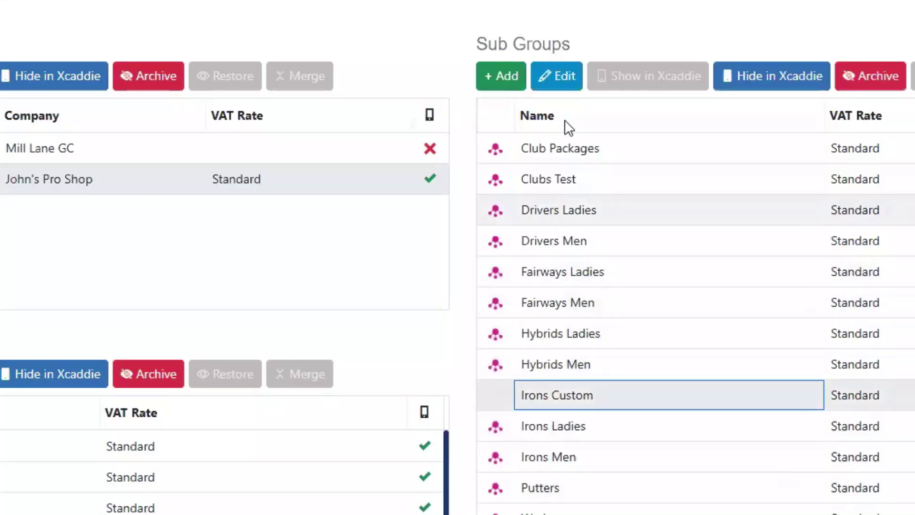
{"action": "left_click", "coordinate": [556, 76]}
{"action": "key", "text": "Escape"}
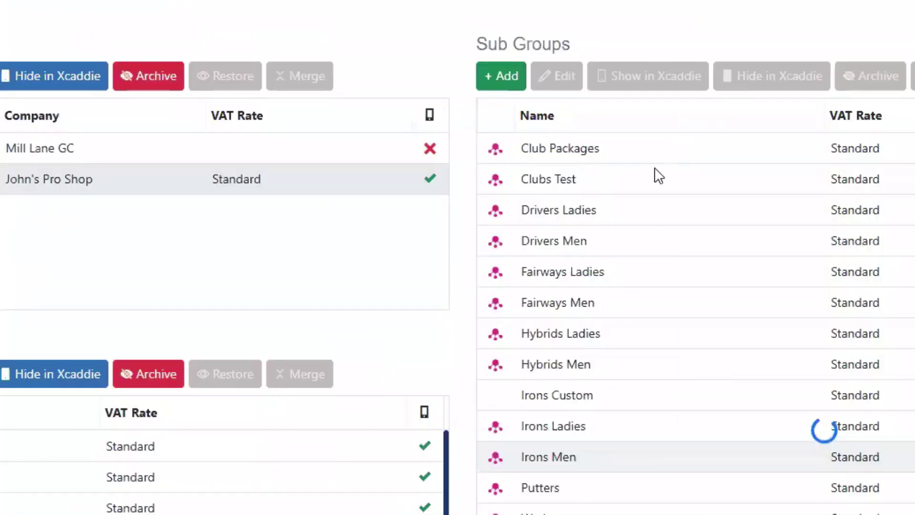
Change the Wedges Custom sub group's product group to Custom Fit and save it
{"action": "left_click", "coordinate": [619, 510]}
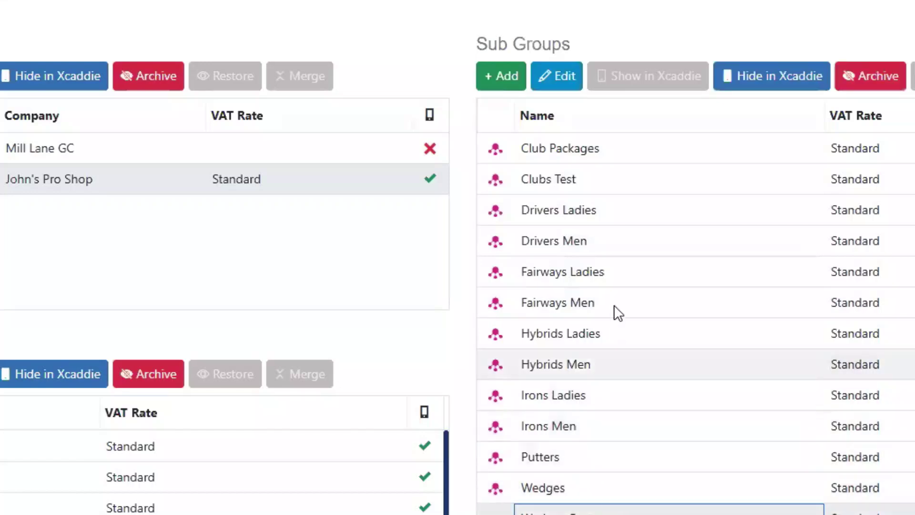
{"action": "left_click", "coordinate": [556, 76]}
{"action": "left_click", "coordinate": [124, 270]}
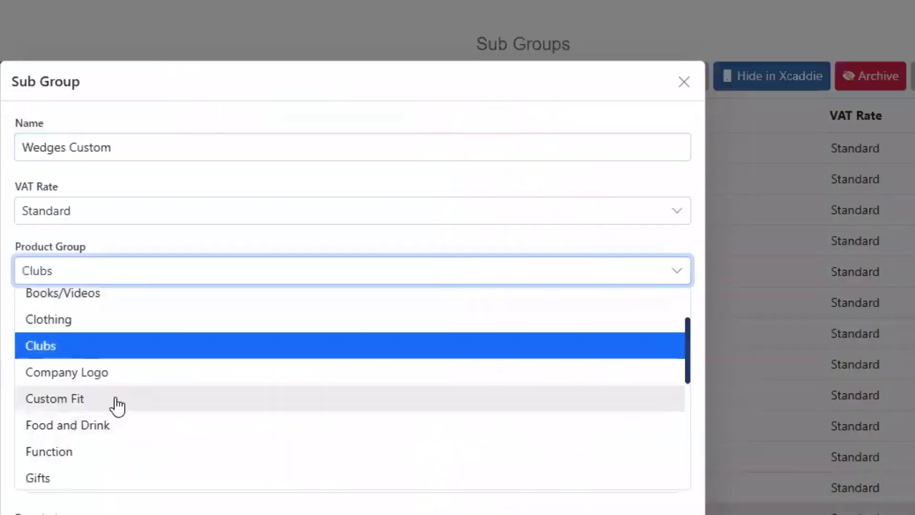
{"action": "left_click", "coordinate": [114, 404]}
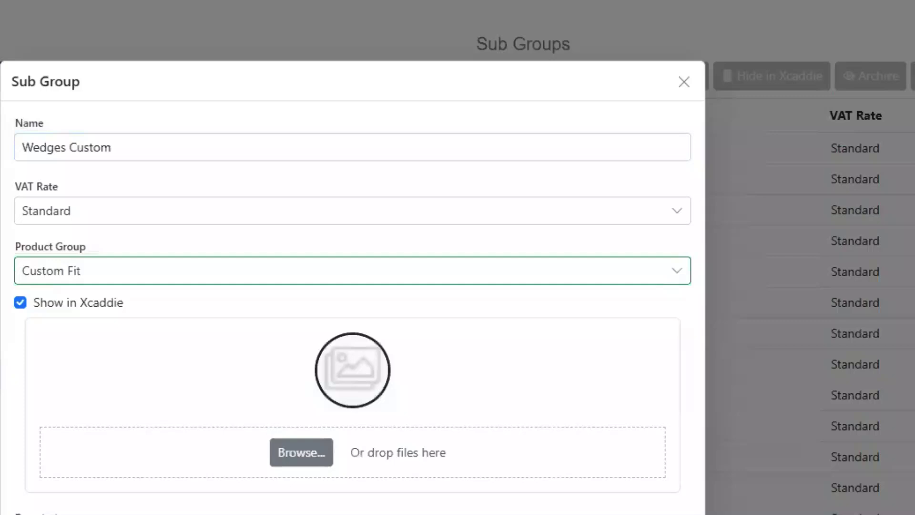
{"action": "left_click", "coordinate": [728, 176]}
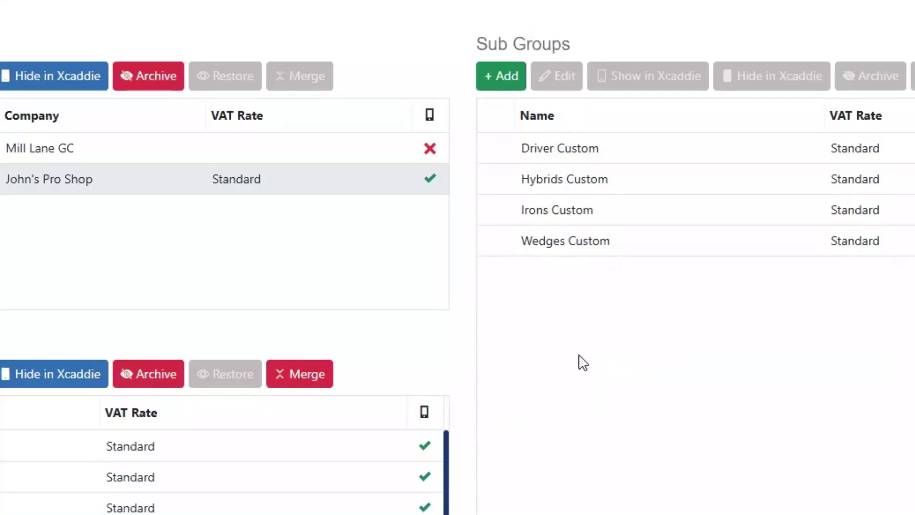
Merge the Bags sub group of the bags product group into Bags Carry/Stand
{"action": "left_click", "coordinate": [96, 477]}
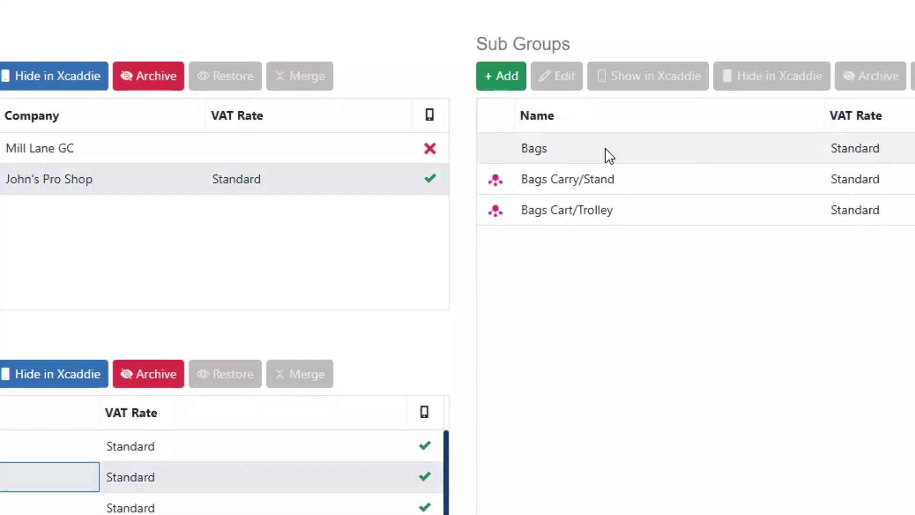
{"action": "left_click", "coordinate": [589, 148]}
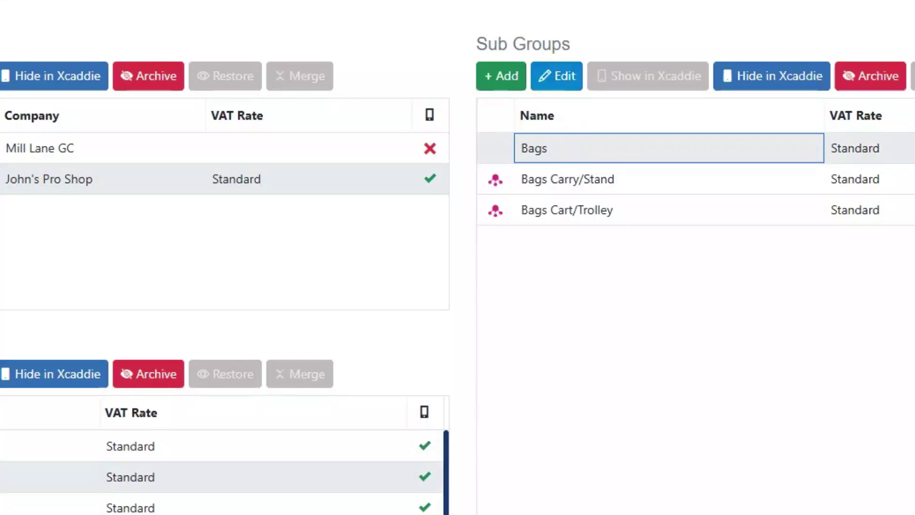
{"action": "left_click", "coordinate": [914, 76]}
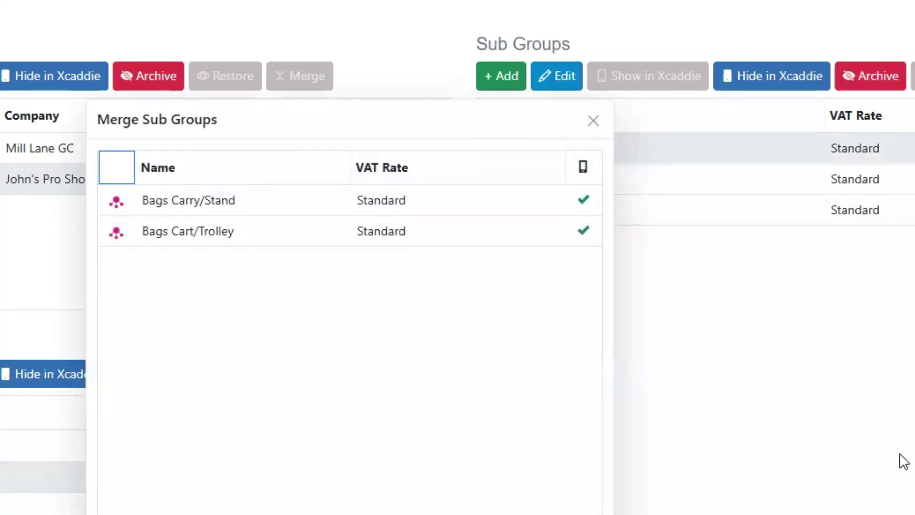
{"action": "left_click", "coordinate": [247, 208]}
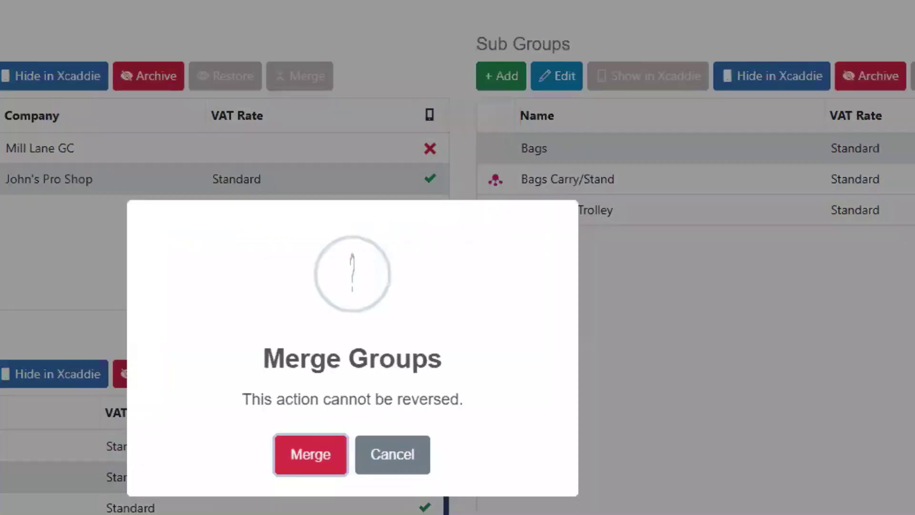
{"action": "left_click", "coordinate": [330, 459]}
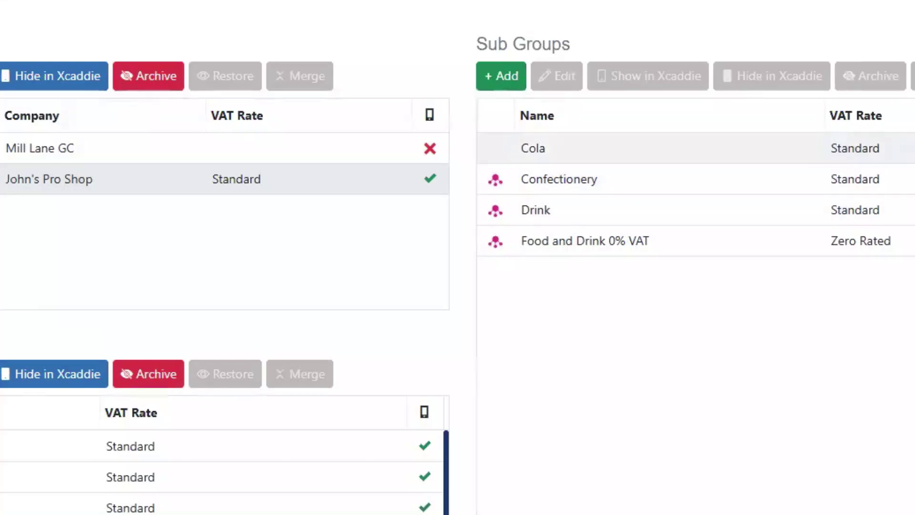
Merge the Cola sub group into the Drink sub group
{"action": "left_click", "coordinate": [648, 150]}
{"action": "left_click", "coordinate": [913, 76]}
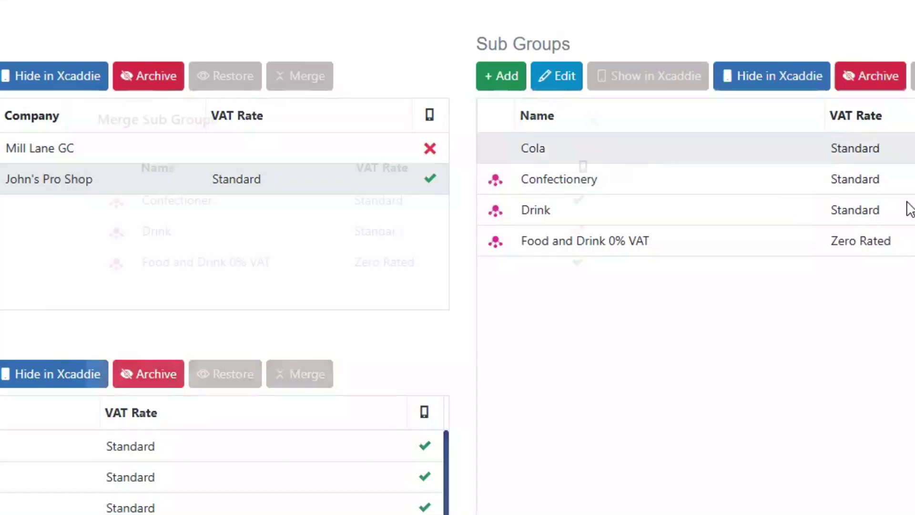
{"action": "left_click", "coordinate": [222, 241]}
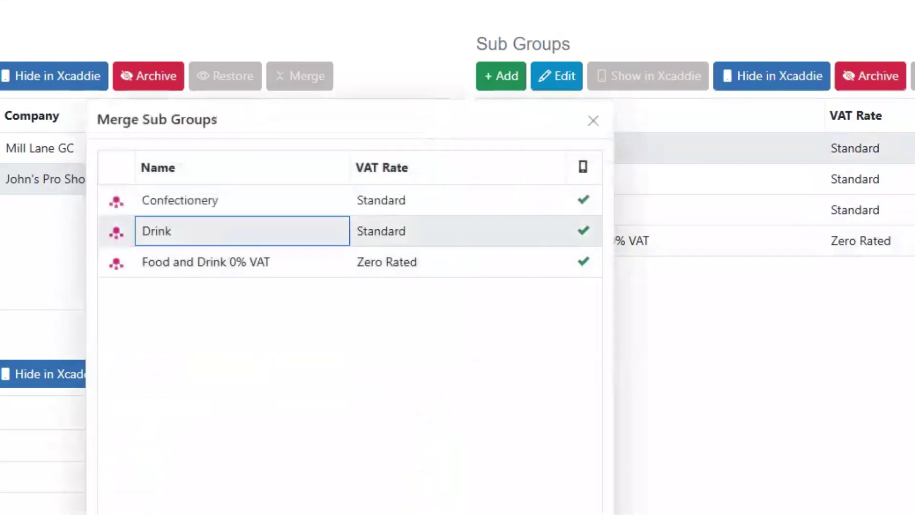
{"action": "left_click", "coordinate": [450, 512]}
{"action": "left_click", "coordinate": [307, 458]}
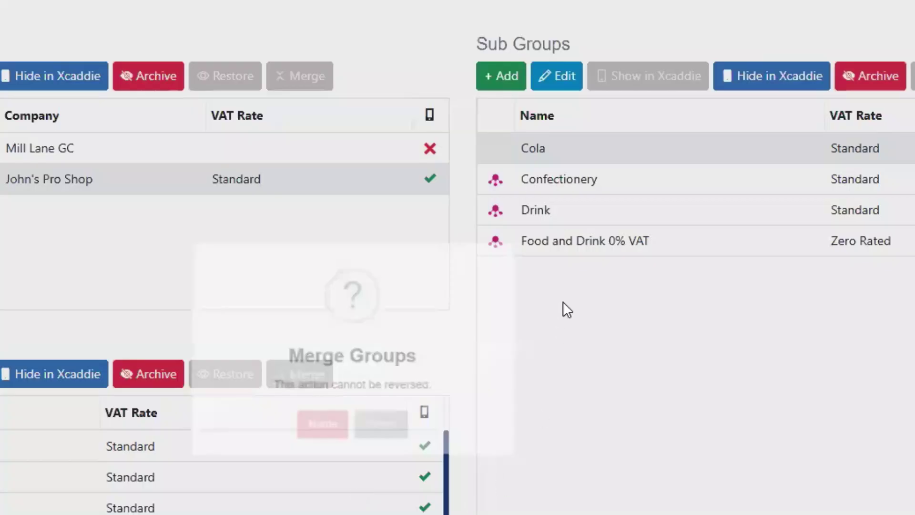